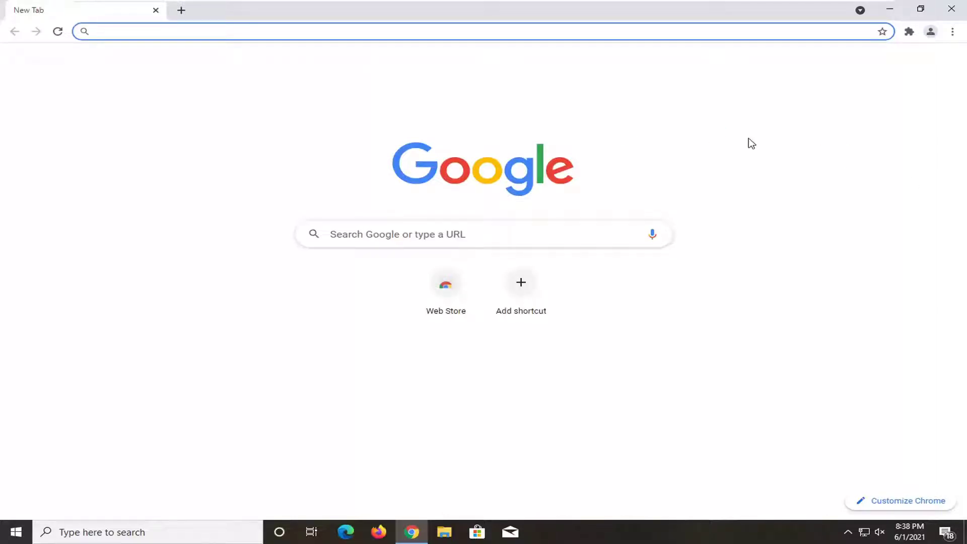
Open Chrome Settings from the three-dot menu and expand the Advanced section
click(773, 141)
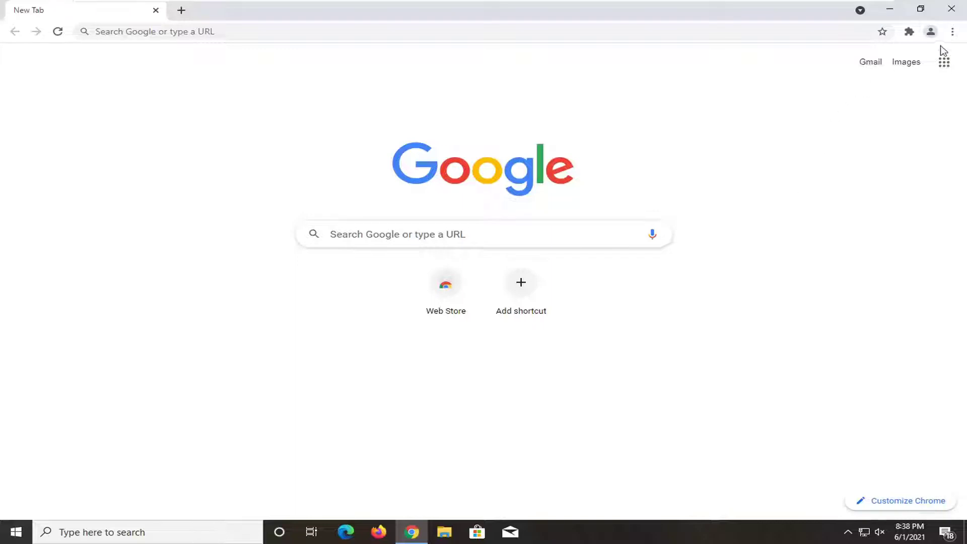
click(953, 32)
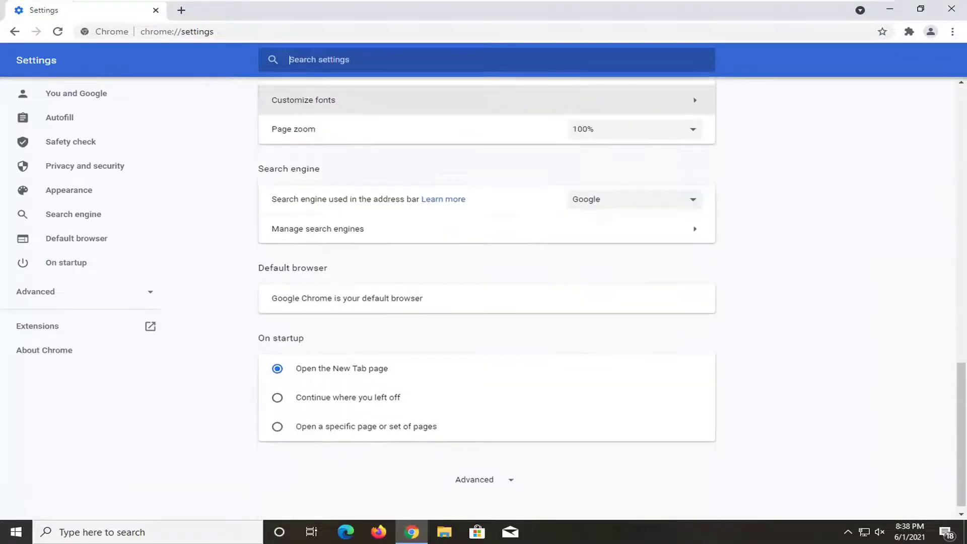
click(476, 470)
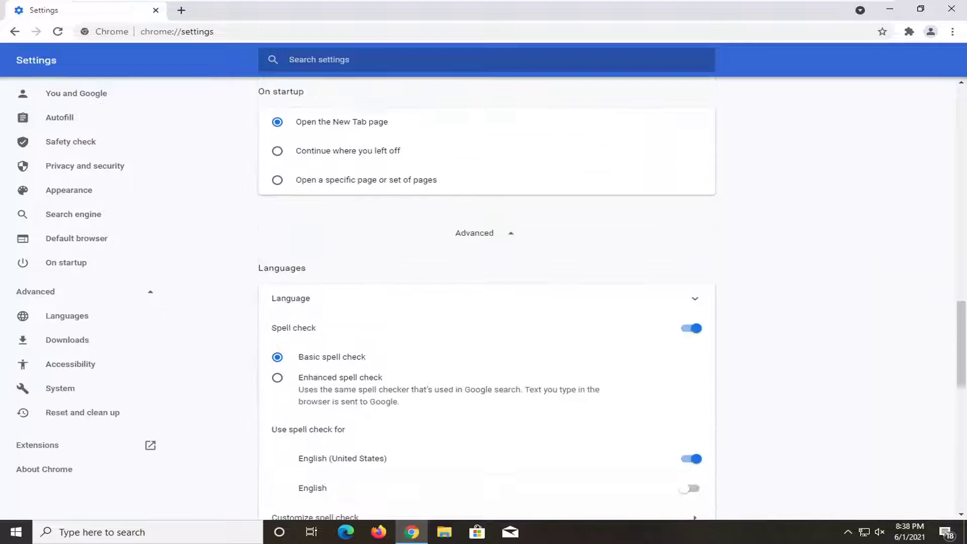
scroll(513, 259, down, 3)
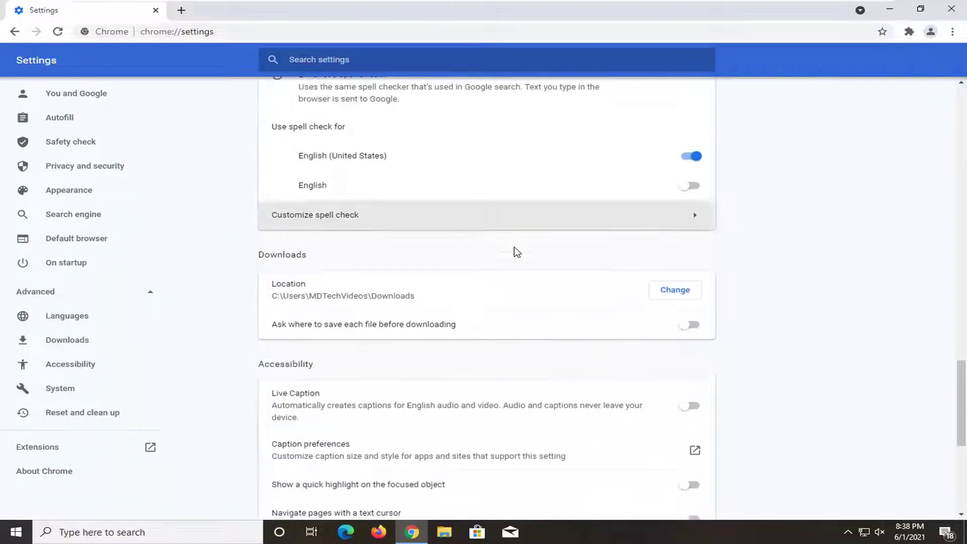
scroll(513, 256, down, 3)
scroll(514, 251, down, 3)
scroll(514, 252, down, 2)
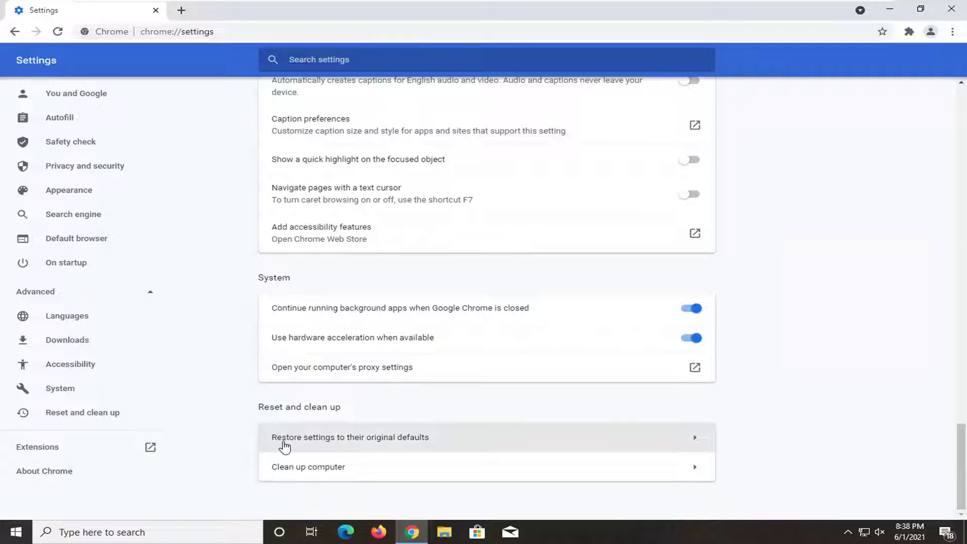
Open the 'Reset settings?' dialog and highlight its note that bookmarks and passwords stay unaffected
click(425, 440)
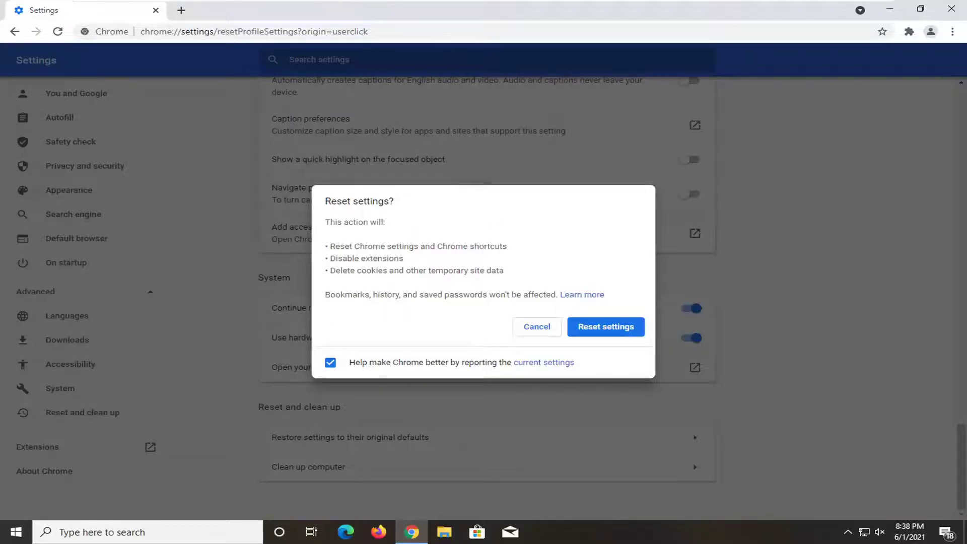
drag(538, 295, 352, 295)
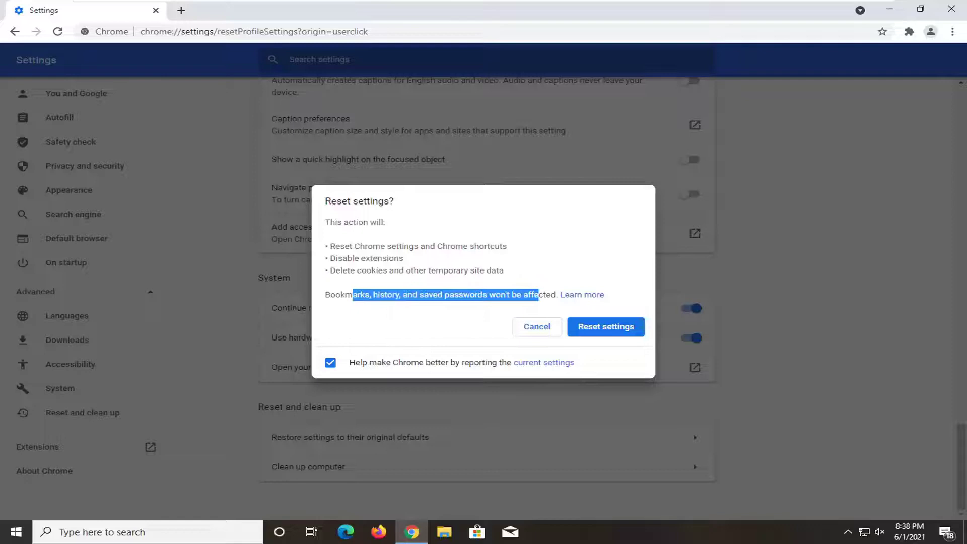
click(359, 225)
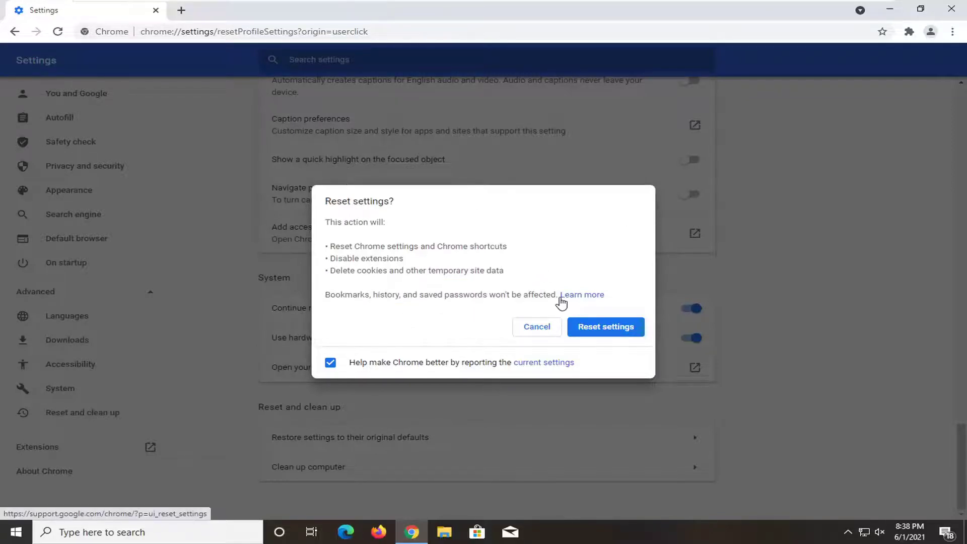
drag(556, 294, 324, 299)
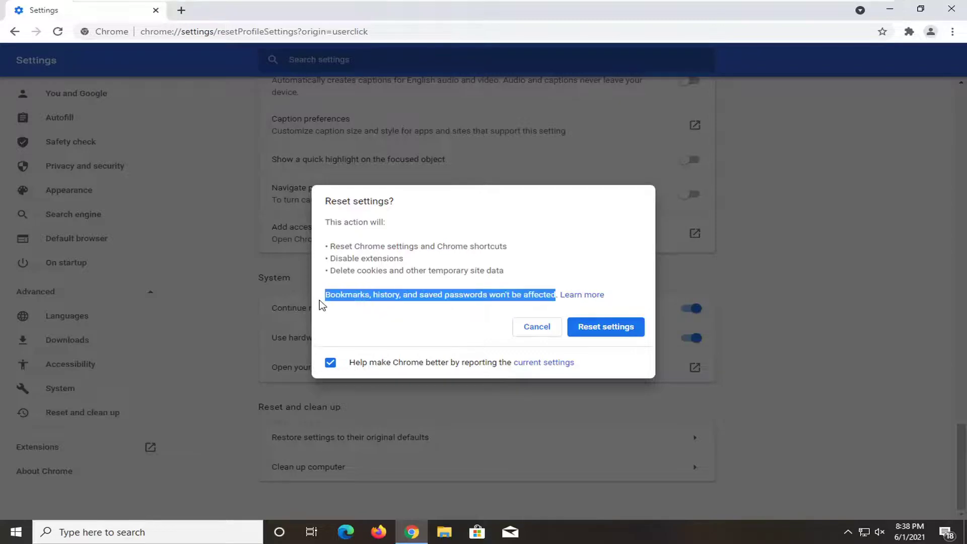
click(406, 283)
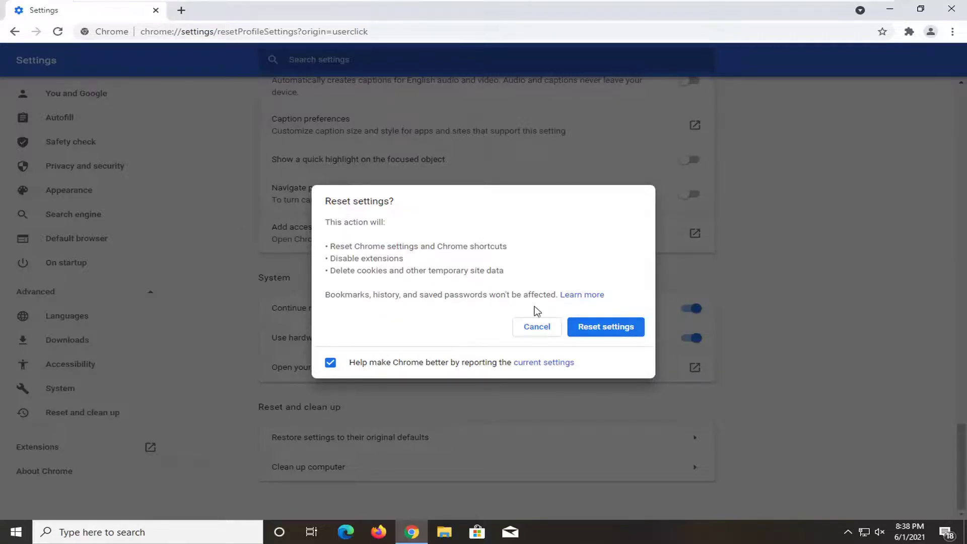
drag(557, 293, 345, 294)
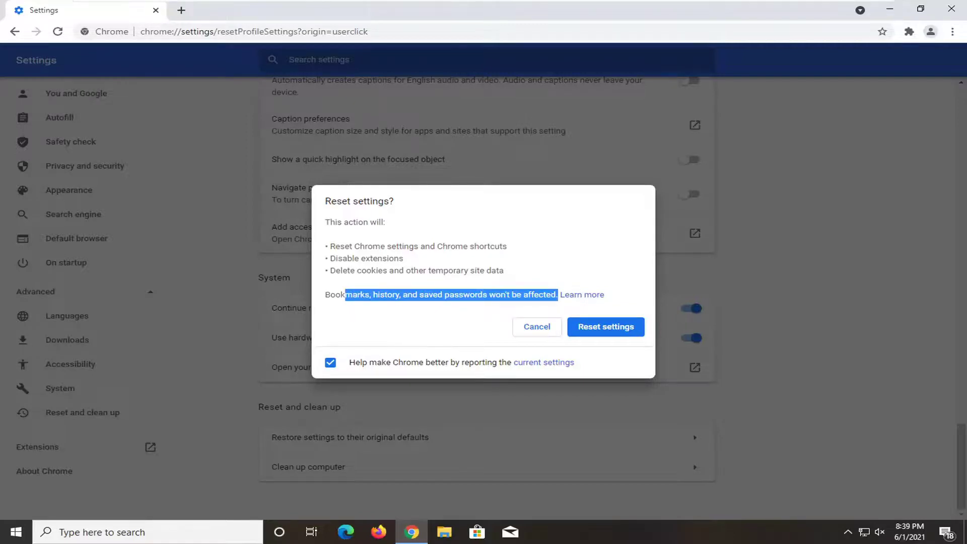
Untick 'Help make Chrome better by reporting the current settings' and confirm Reset settings
click(344, 305)
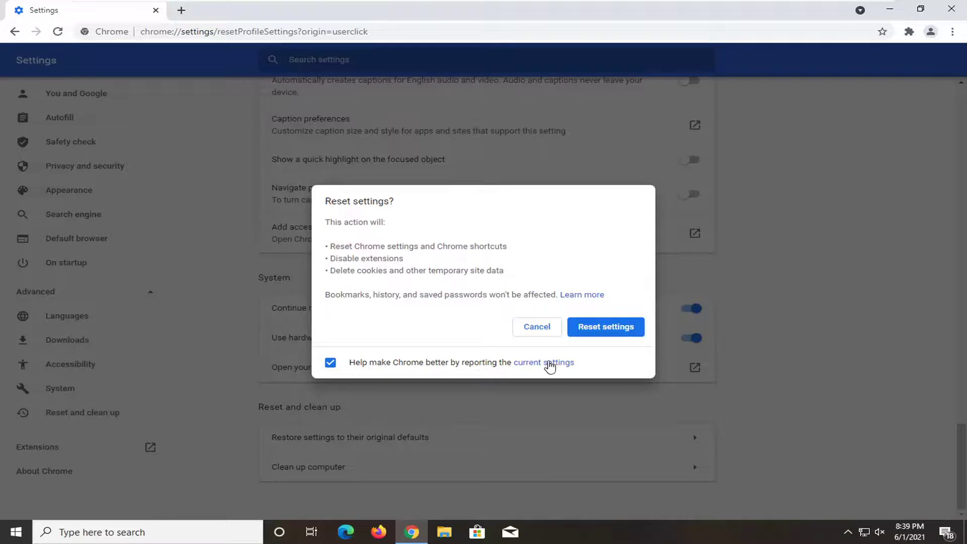
click(331, 363)
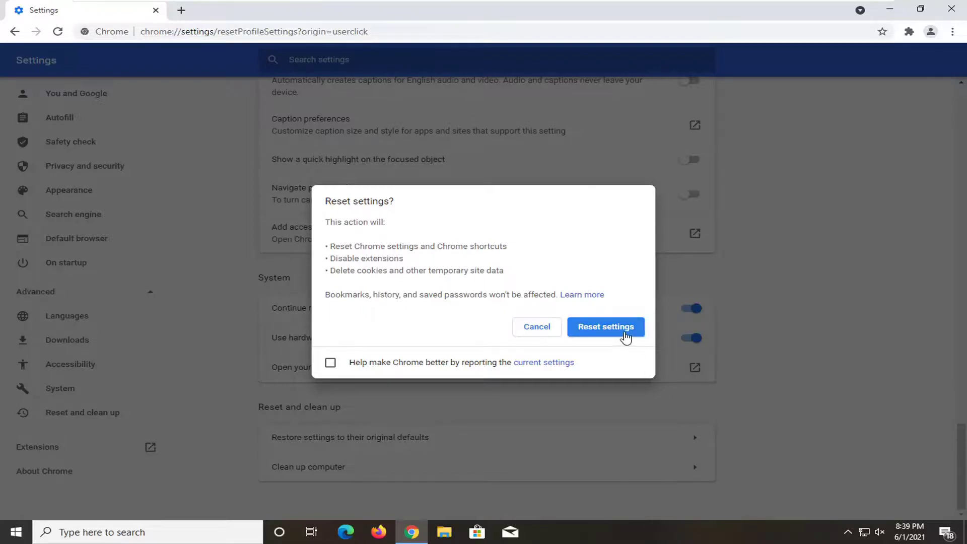
click(605, 327)
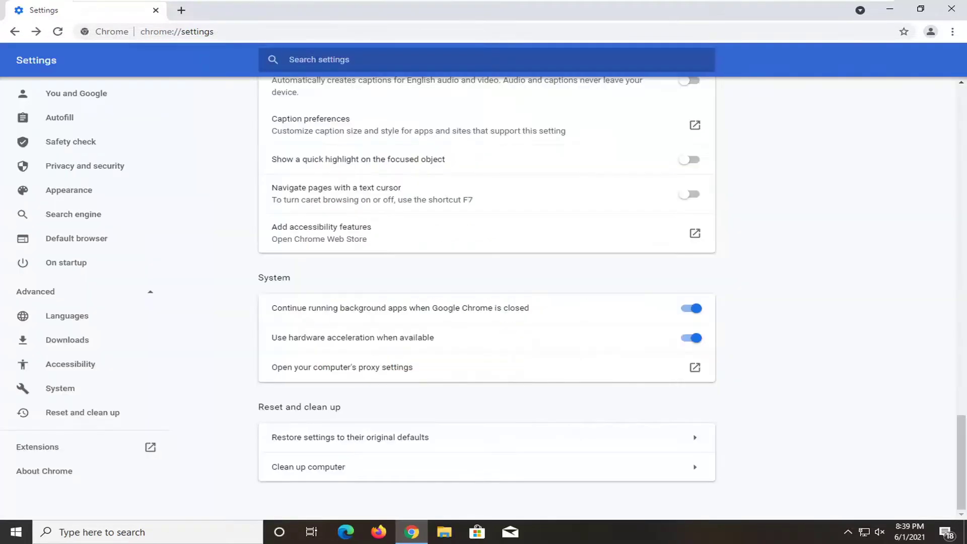
Close the Chrome window with its top-right X button
click(950, 9)
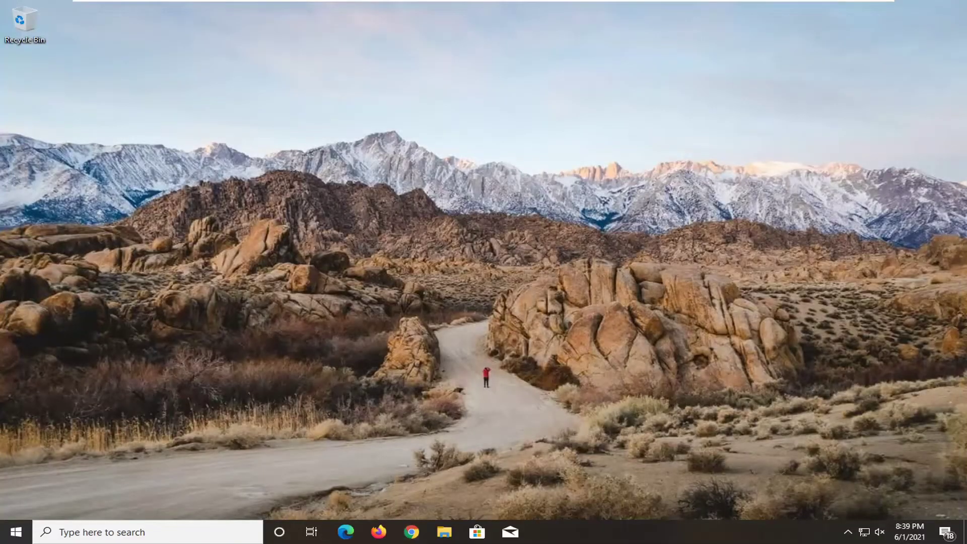